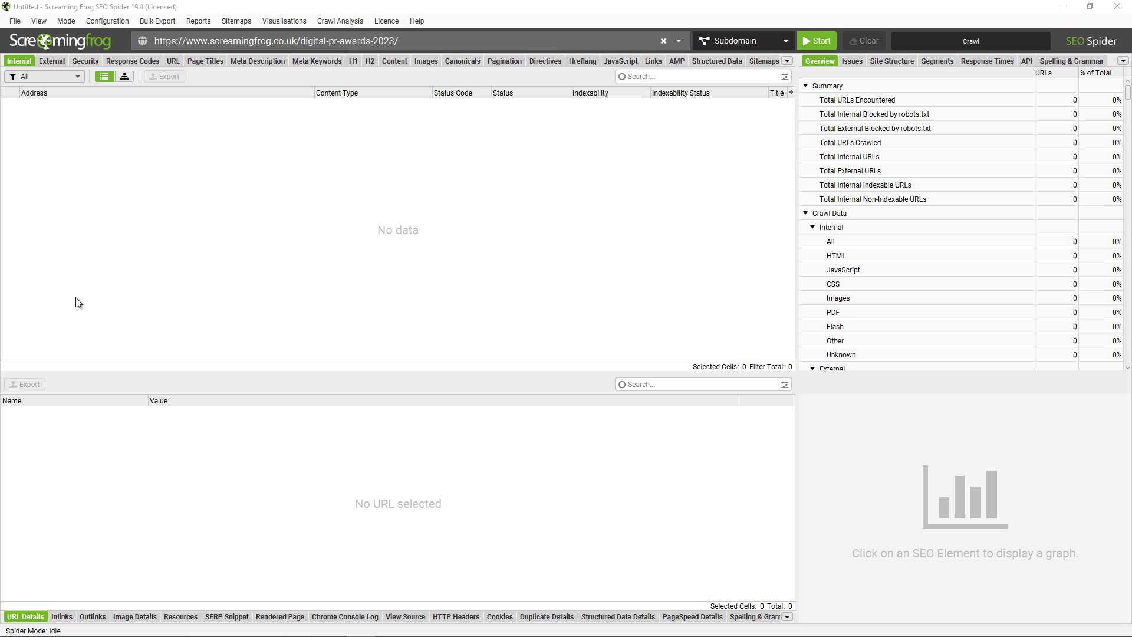
Add Extractor 1 under Custom Extraction in the crawl configuration, keeping its type as XPath.
click(106, 23)
mouse_move(129, 186)
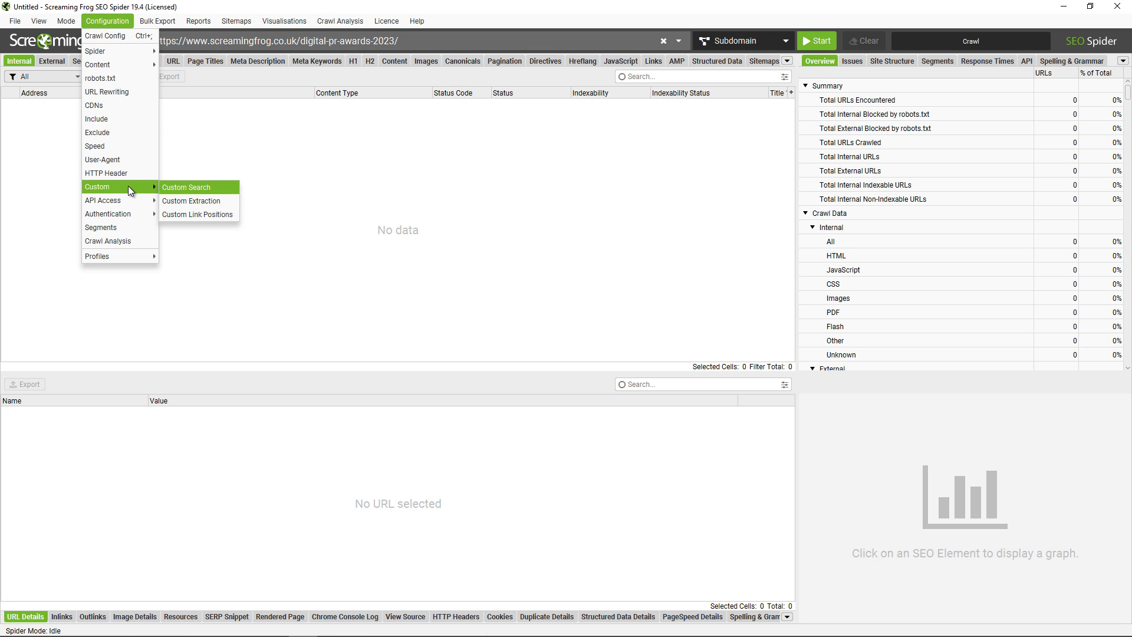
click(183, 199)
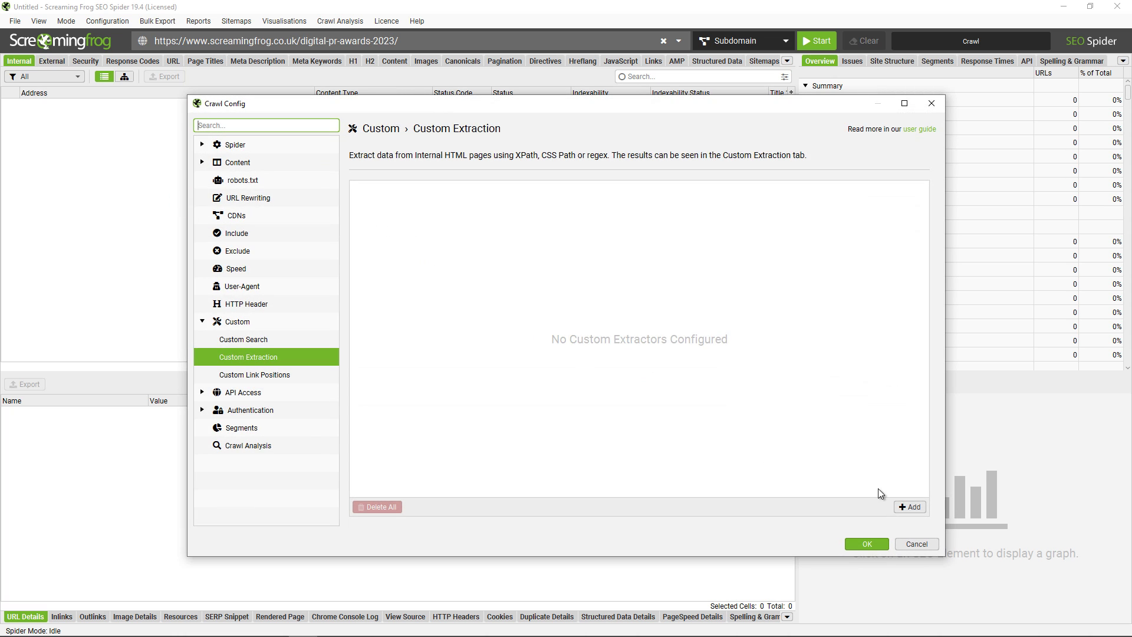
click(913, 507)
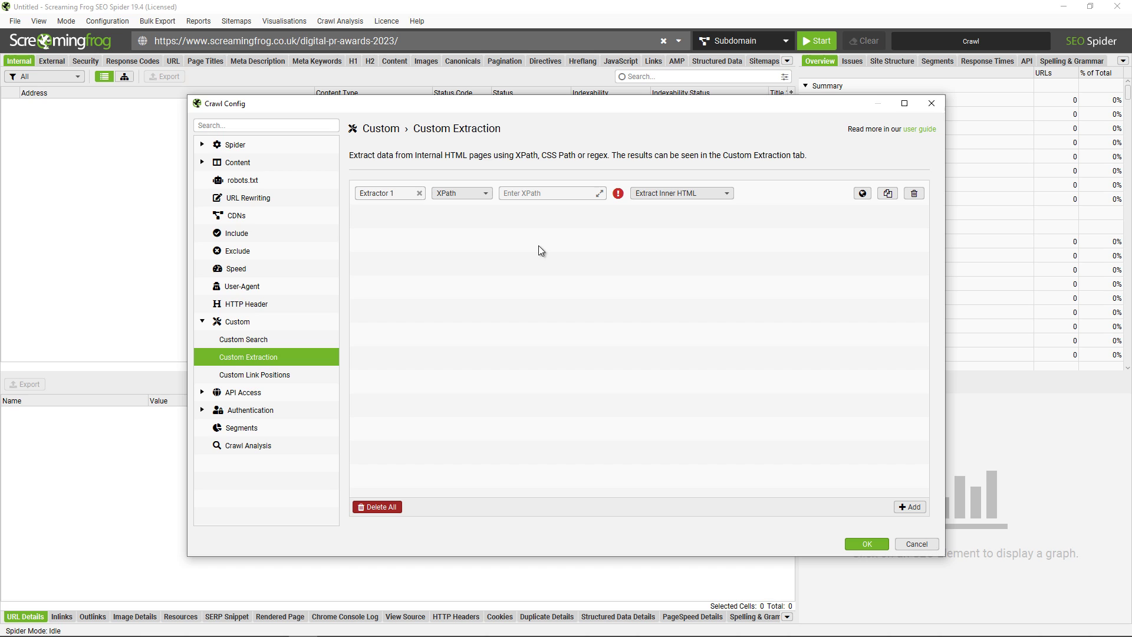
click(474, 193)
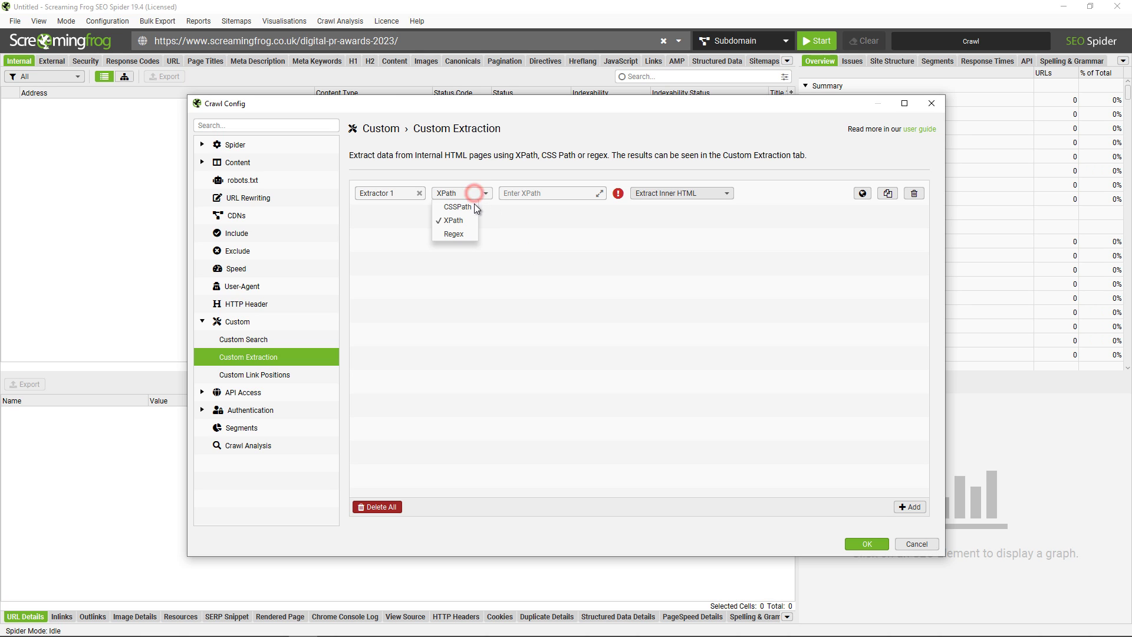
click(537, 194)
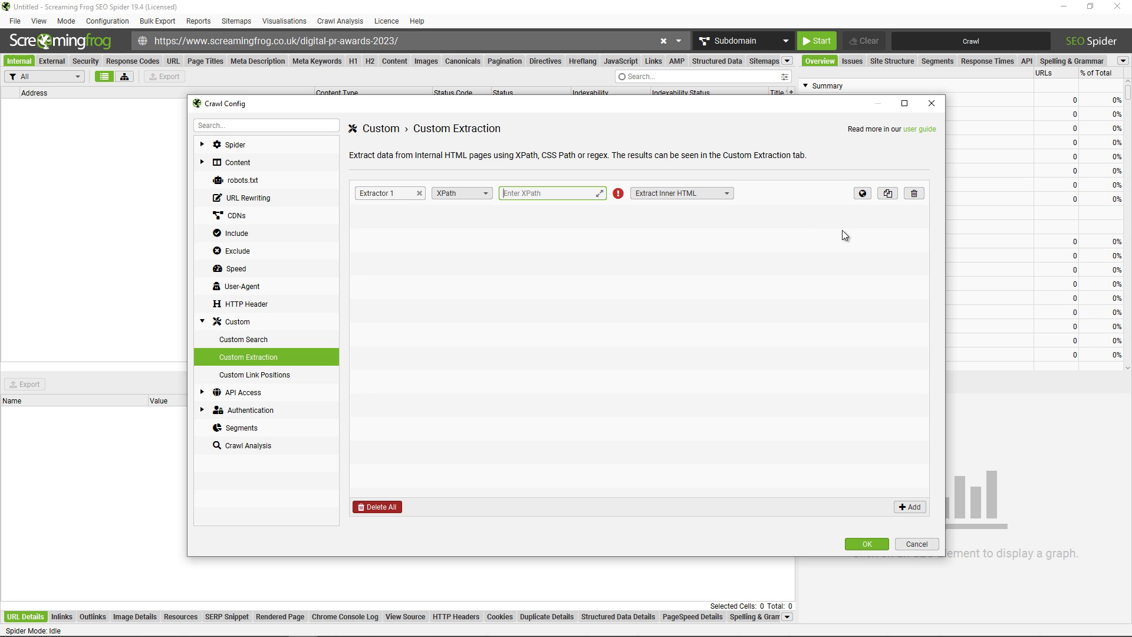
Load the digital PR awards article in visual extraction and pick the author's name as the XPath target.
click(863, 194)
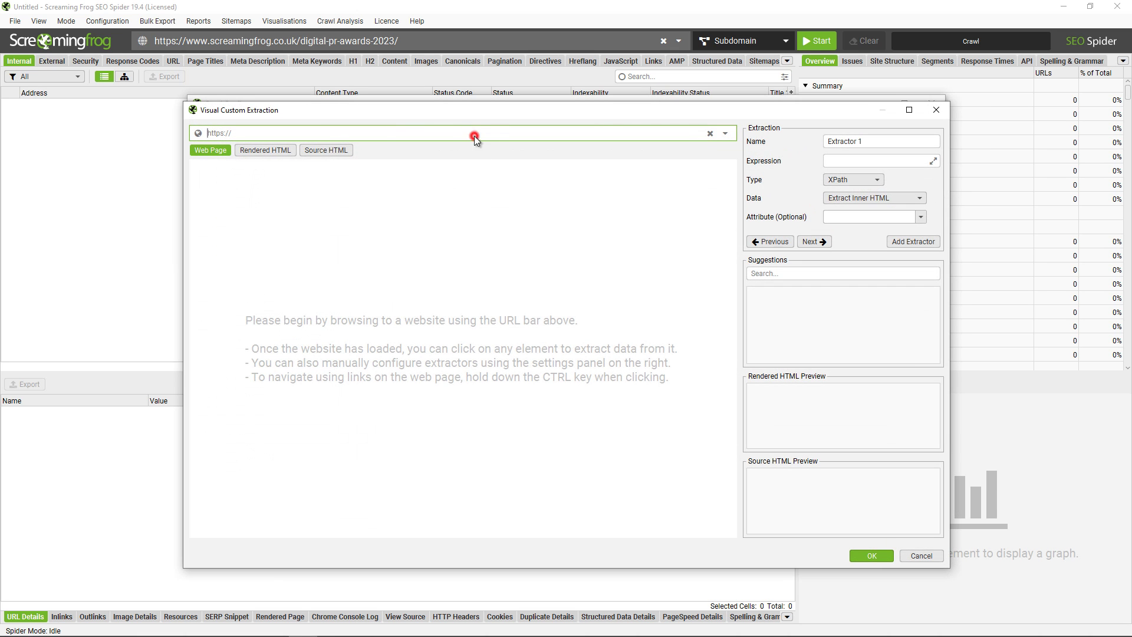
text(https://www.screamingfrog.co.uk/digital-pr-awards-2023/)
key(Return)
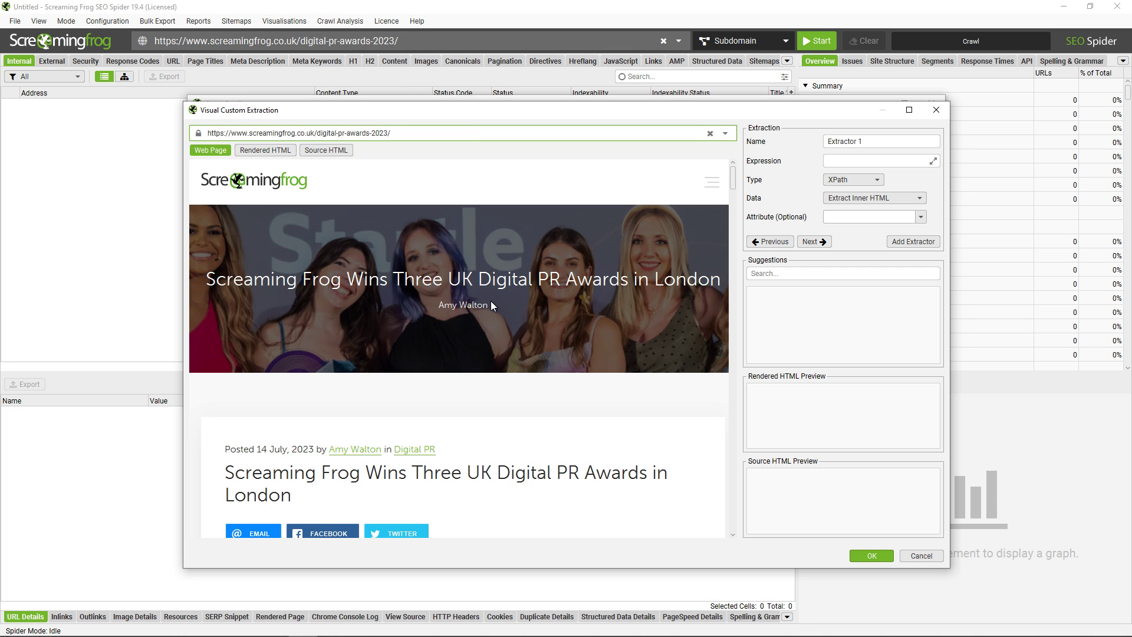
scroll(492, 307, down, 1)
scroll(492, 330, down, 10)
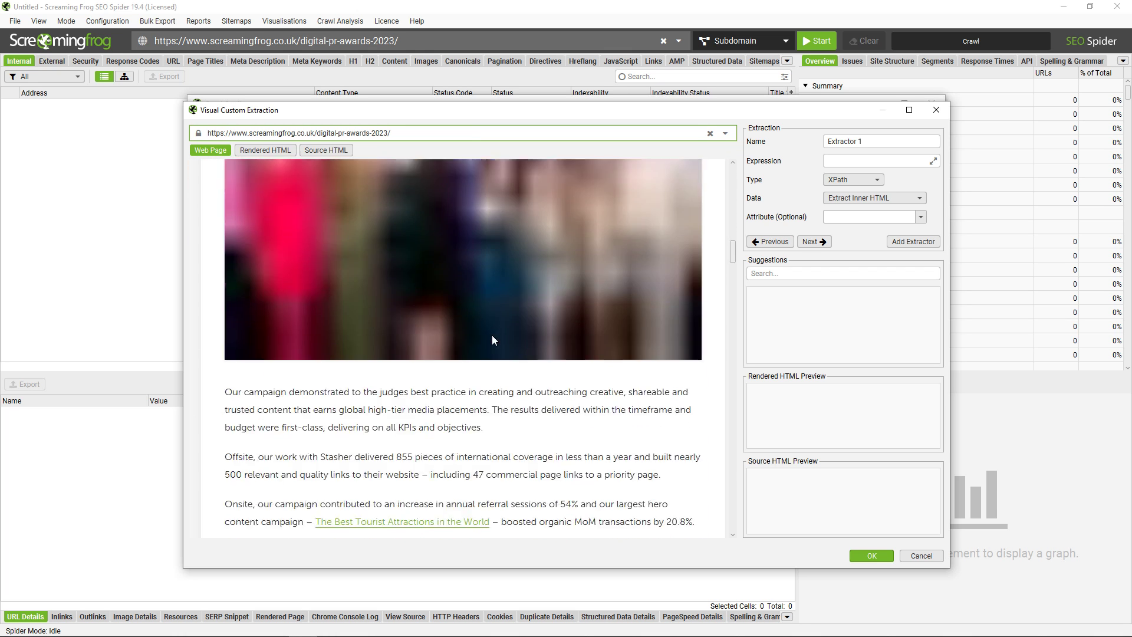
scroll(493, 337, down, 15)
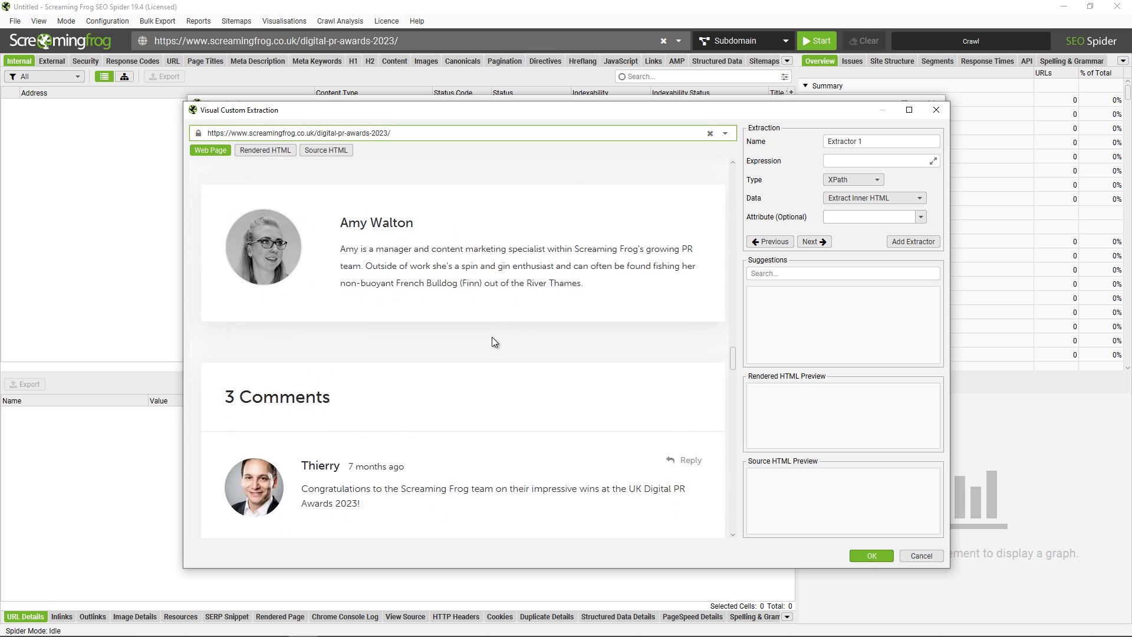
click(385, 275)
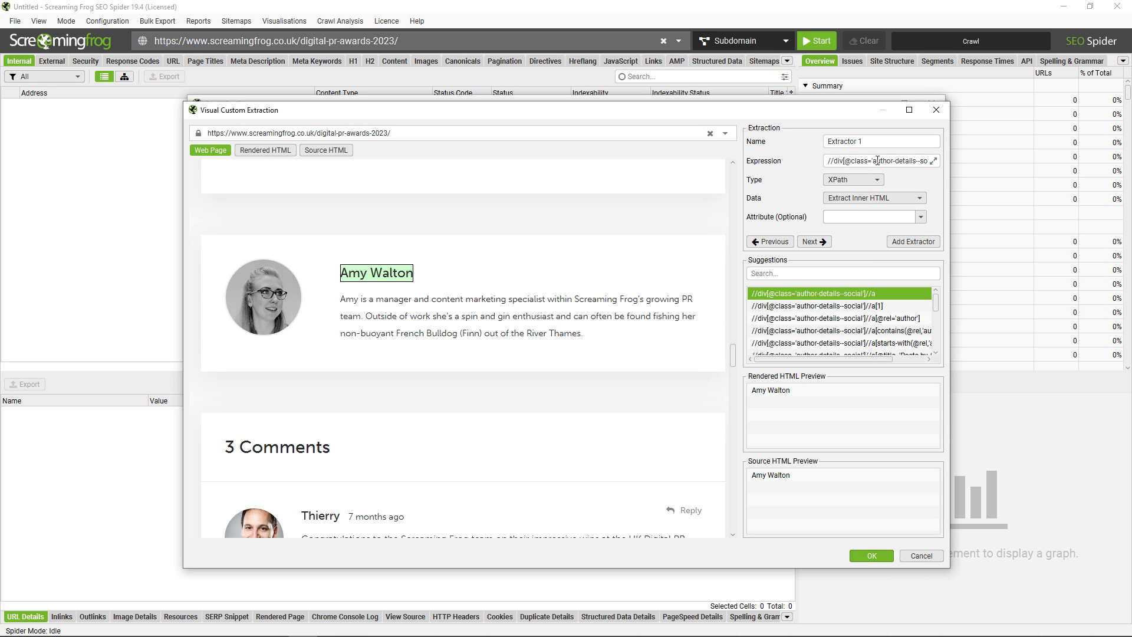
drag(875, 162, 937, 171)
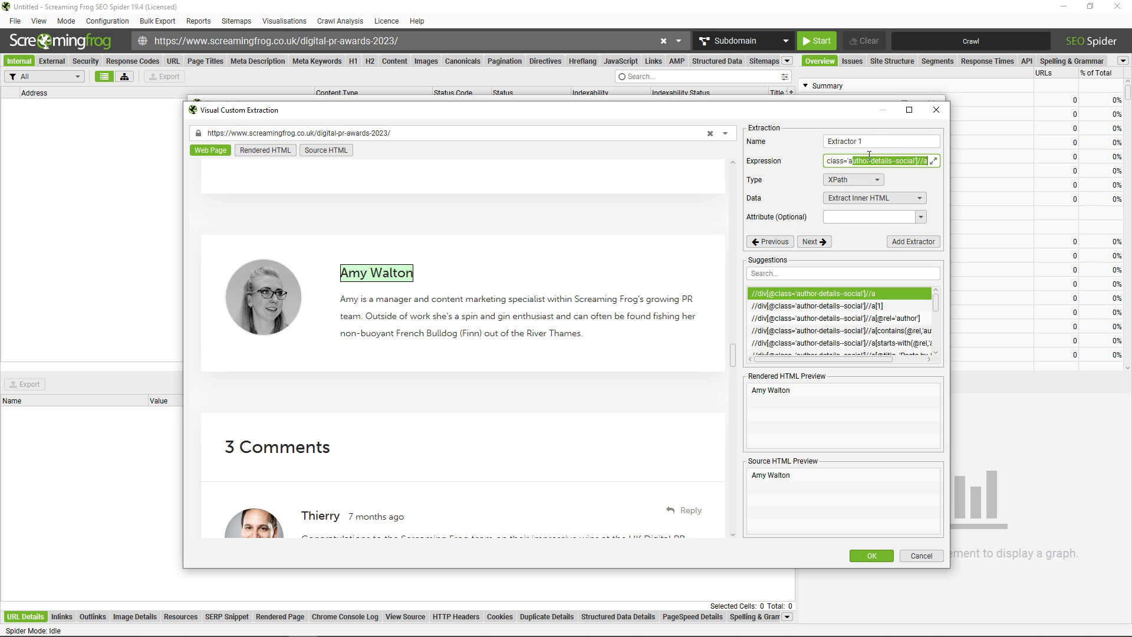
key(shift+Tab)
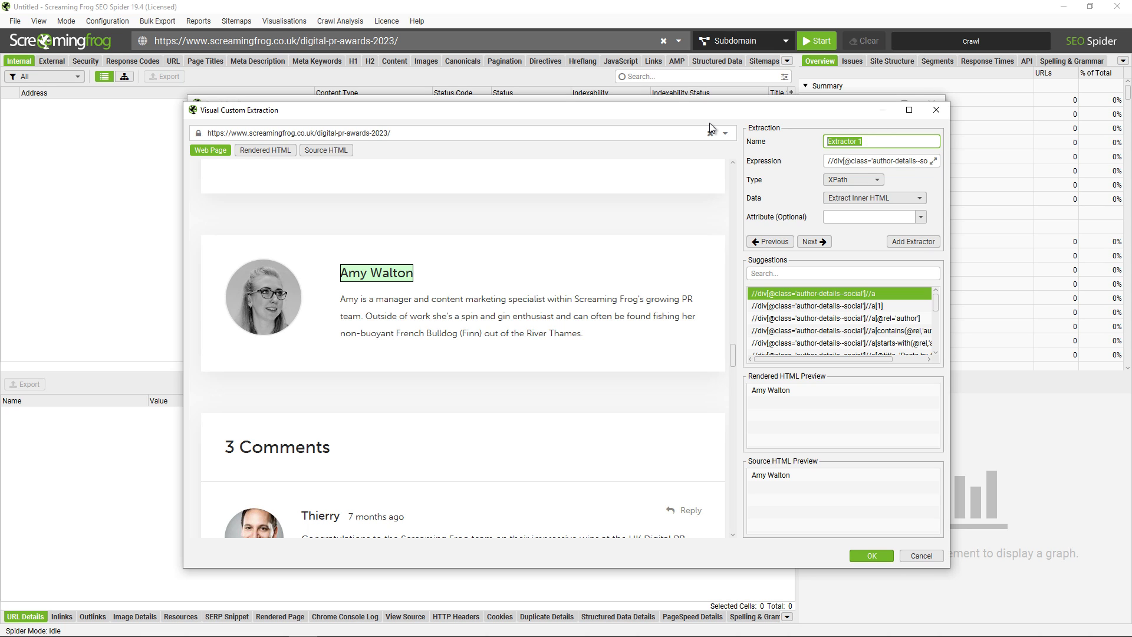
text(Author)
scroll(844, 319, down, 3)
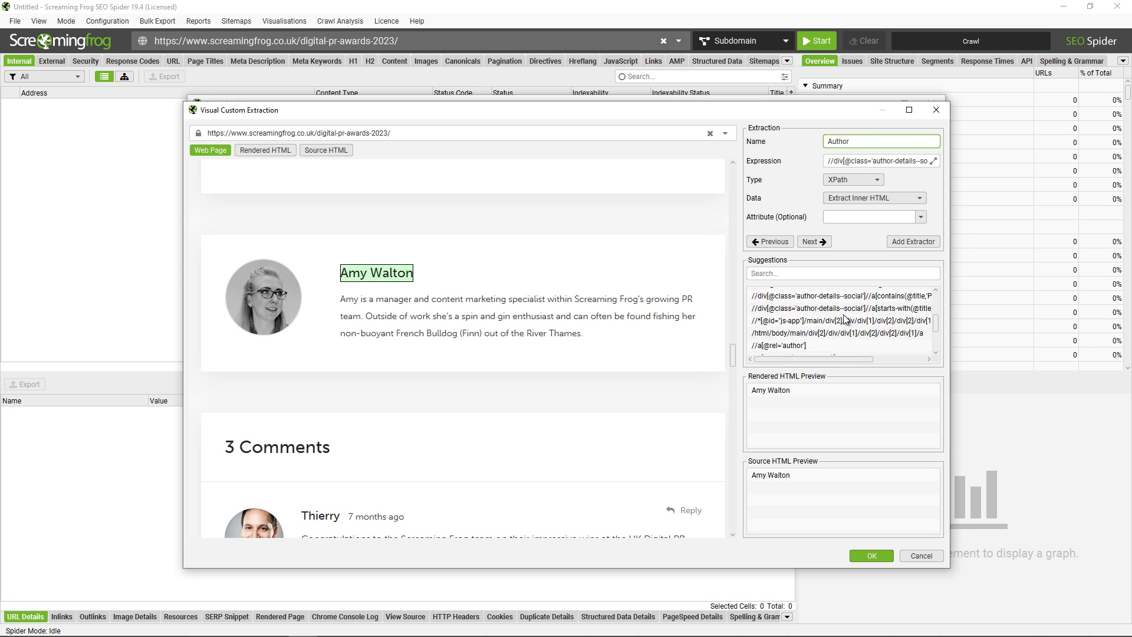
scroll(844, 319, up, 3)
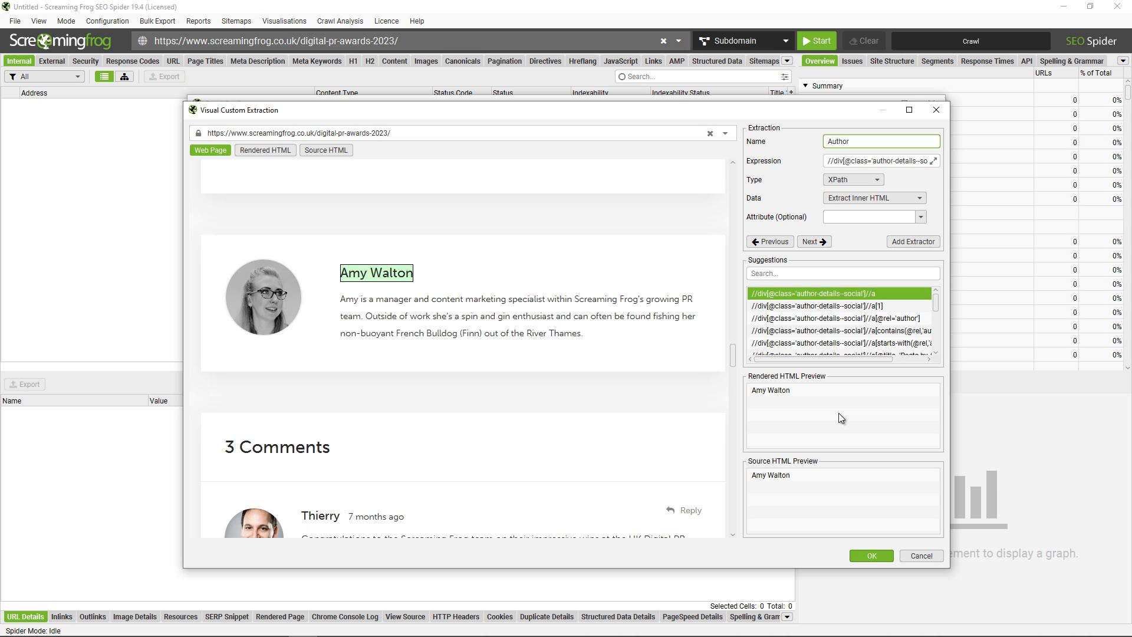
Save the Author extractor, start a second extractor, and switch to the Source HTML view.
click(902, 243)
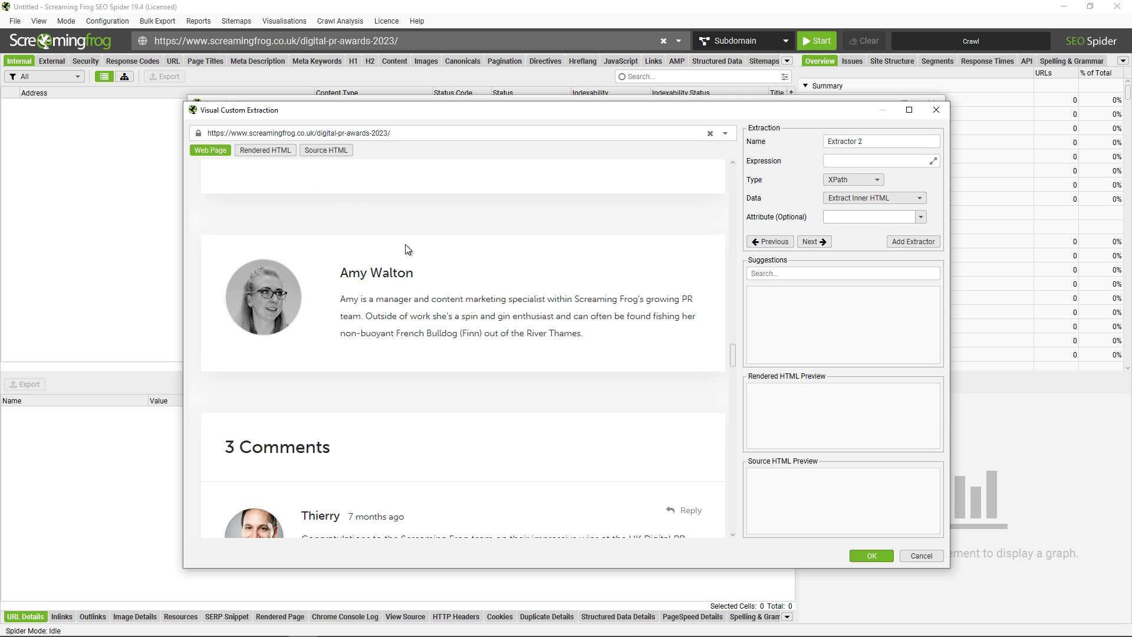
scroll(377, 253, up, 3)
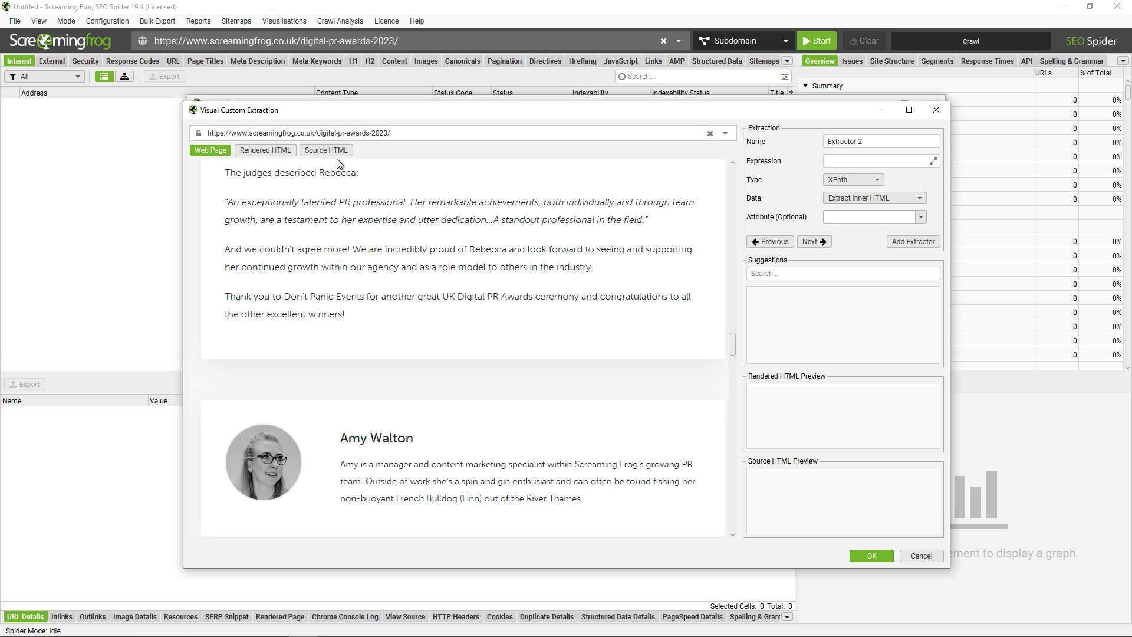
click(264, 153)
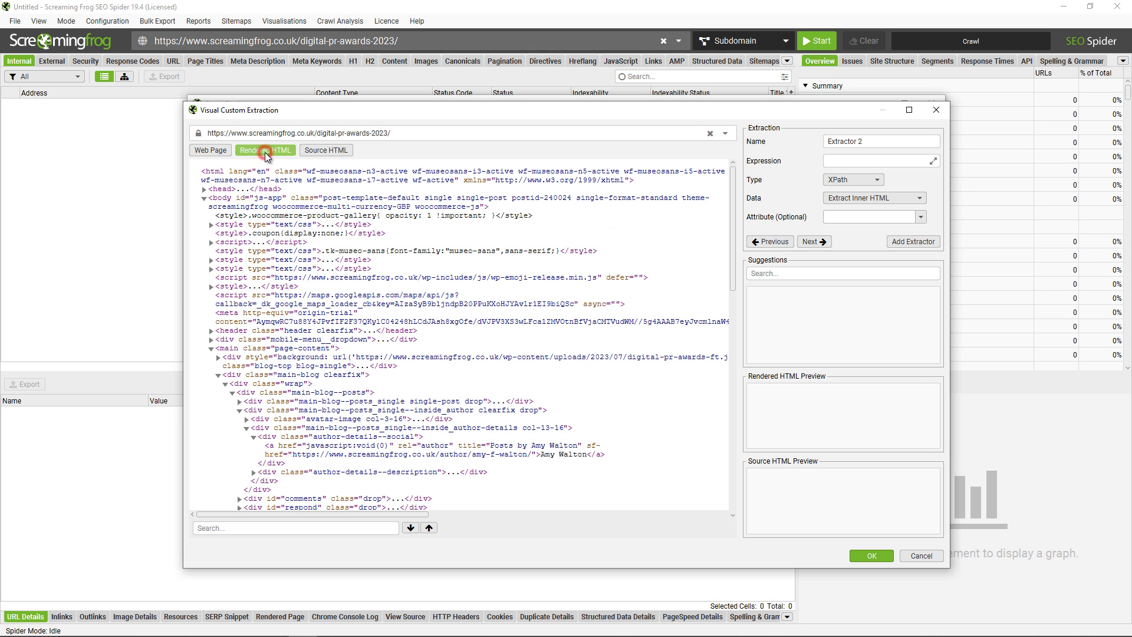
click(324, 153)
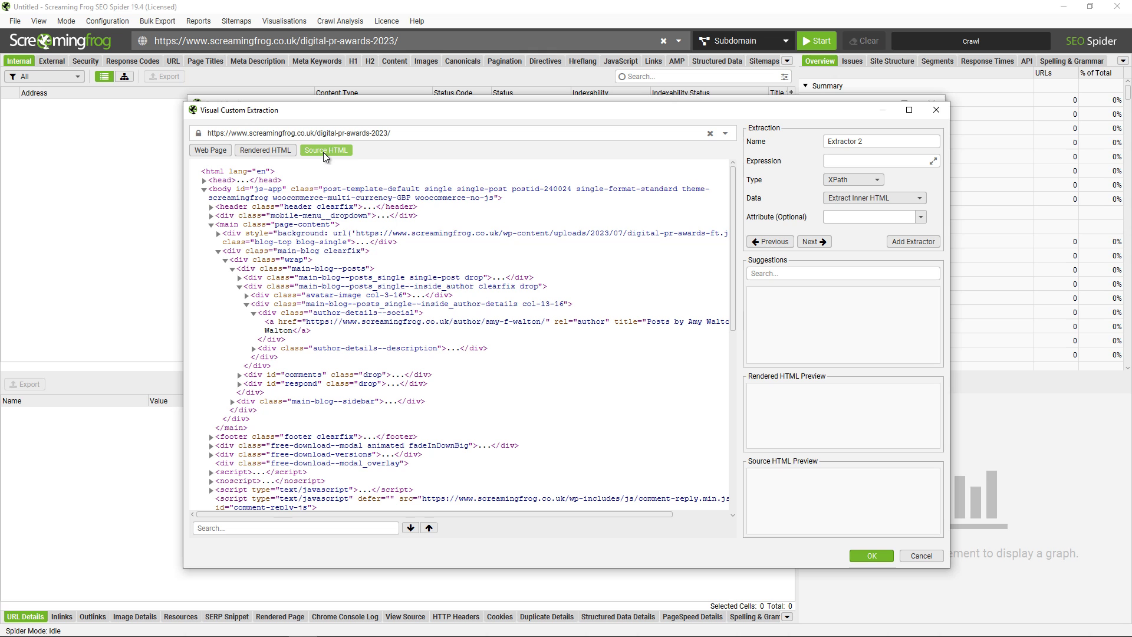
click(205, 182)
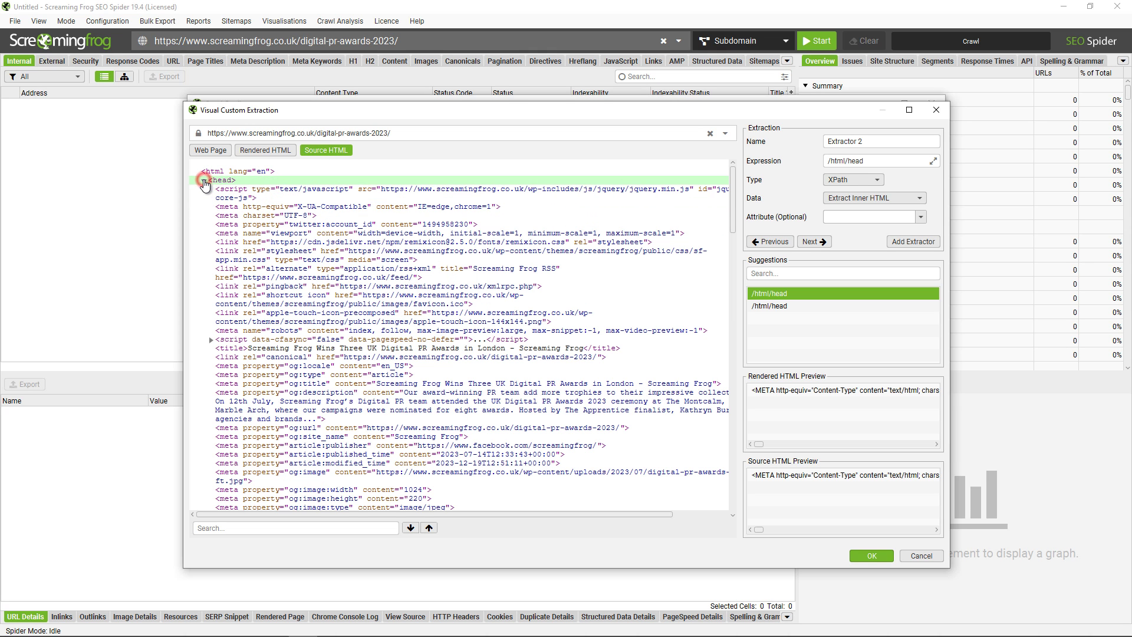
scroll(397, 259, down, 2)
scroll(397, 260, down, 3)
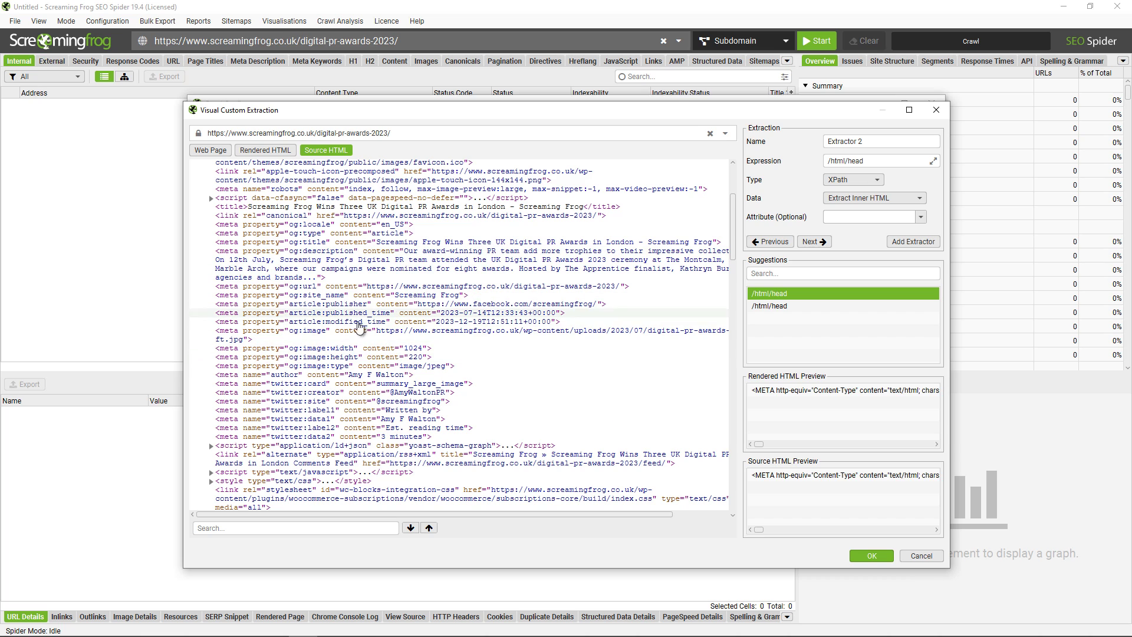
scroll(433, 348, down, 1)
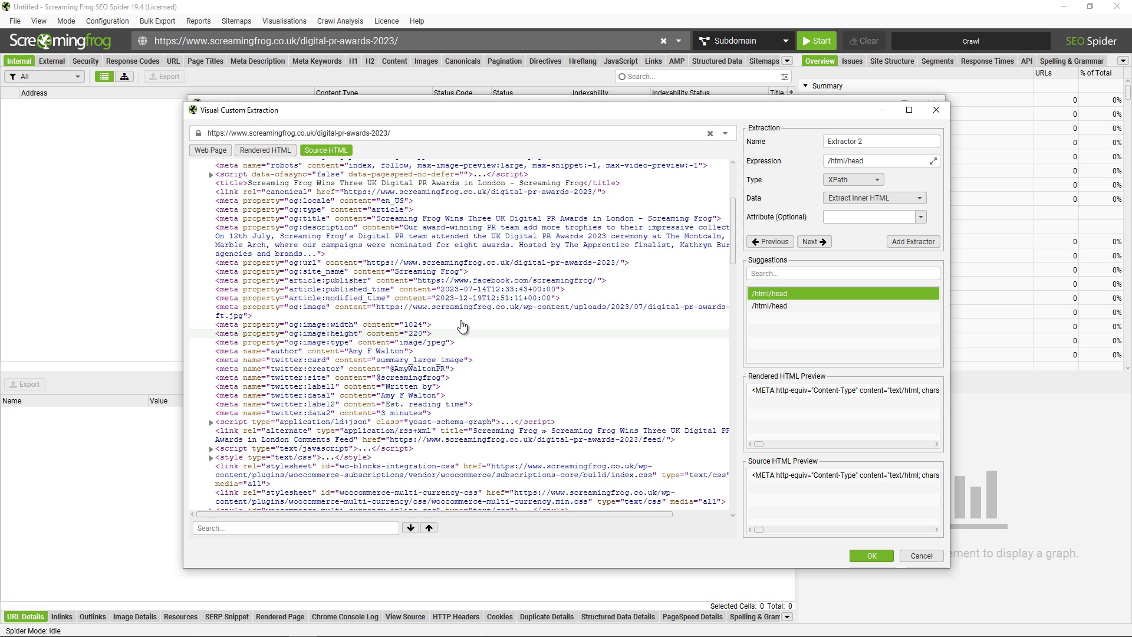
click(459, 290)
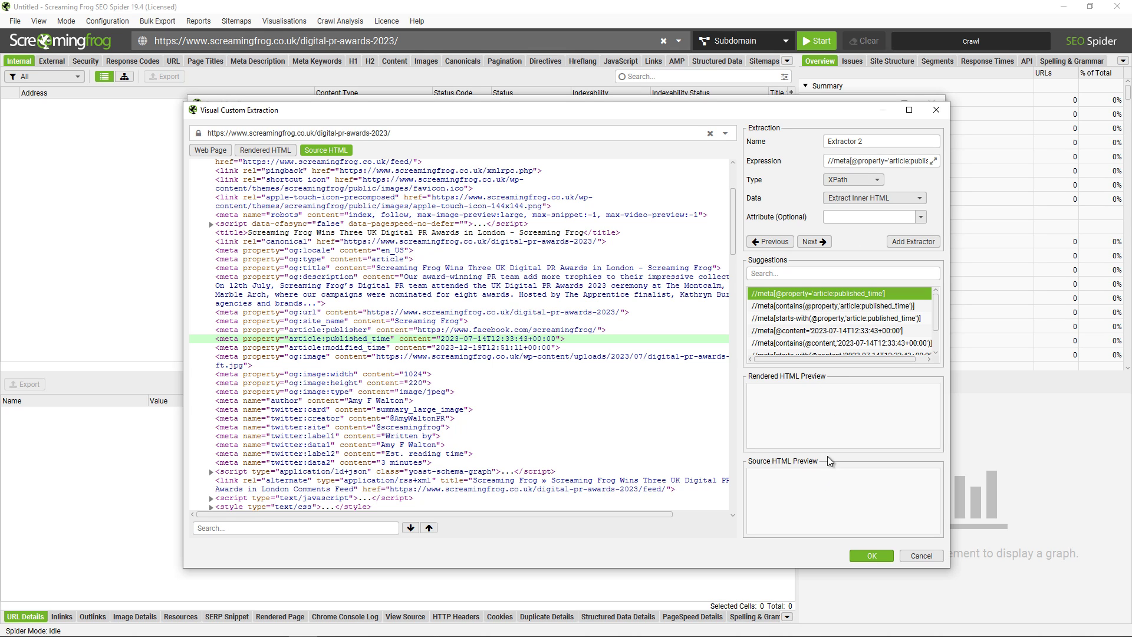
Keep Extract Inner HTML as the data type and set the attribute to content.
click(889, 200)
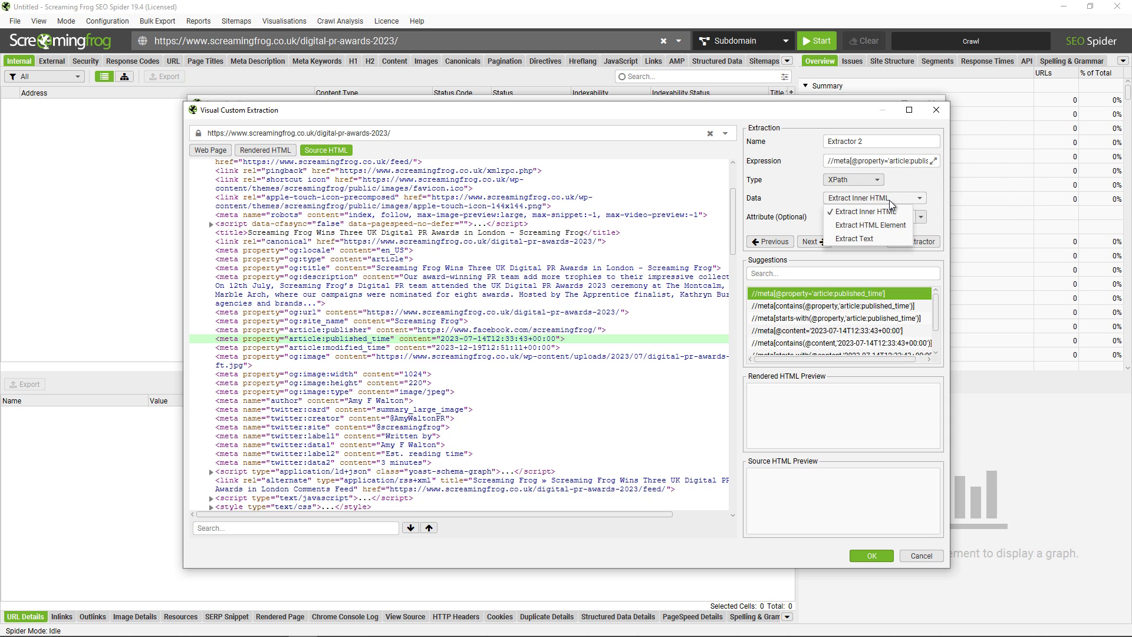
click(893, 225)
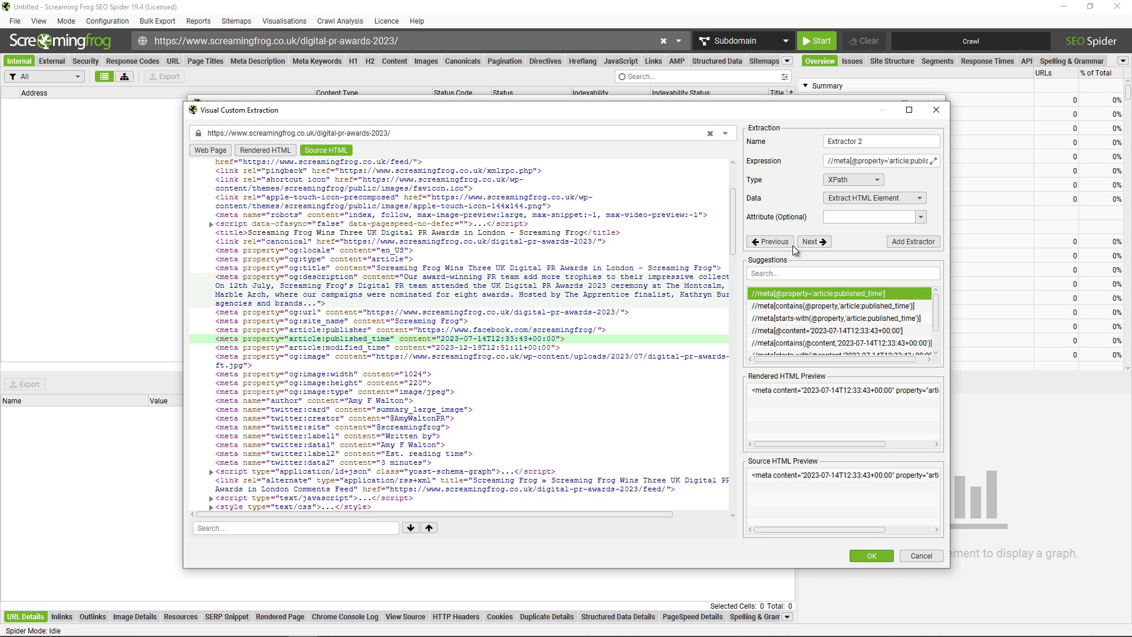
click(846, 199)
click(850, 219)
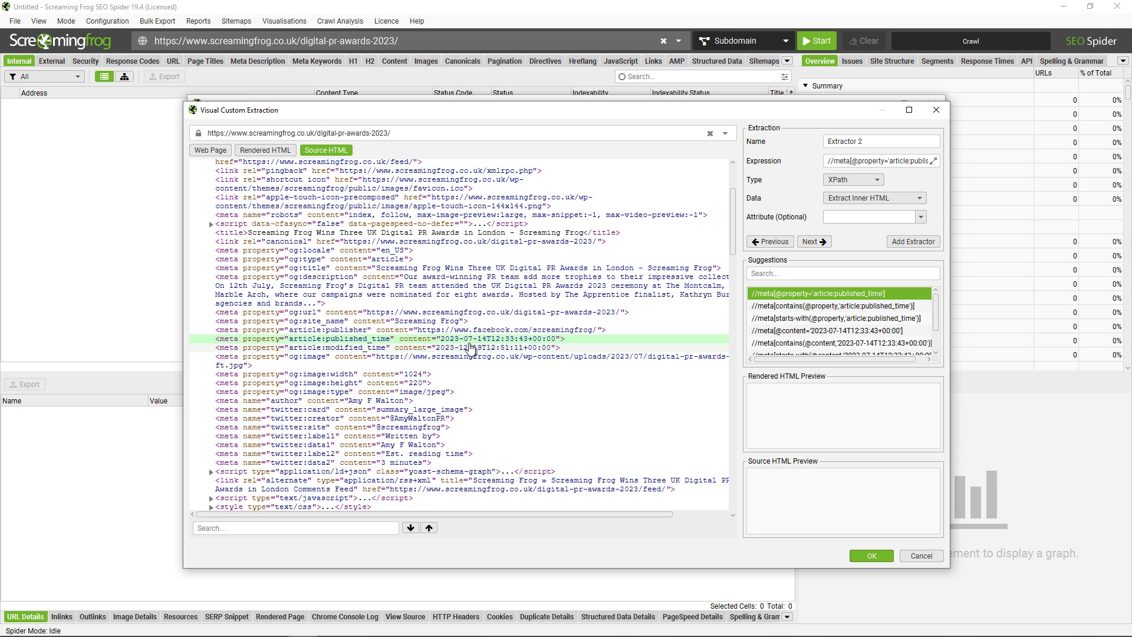
click(921, 218)
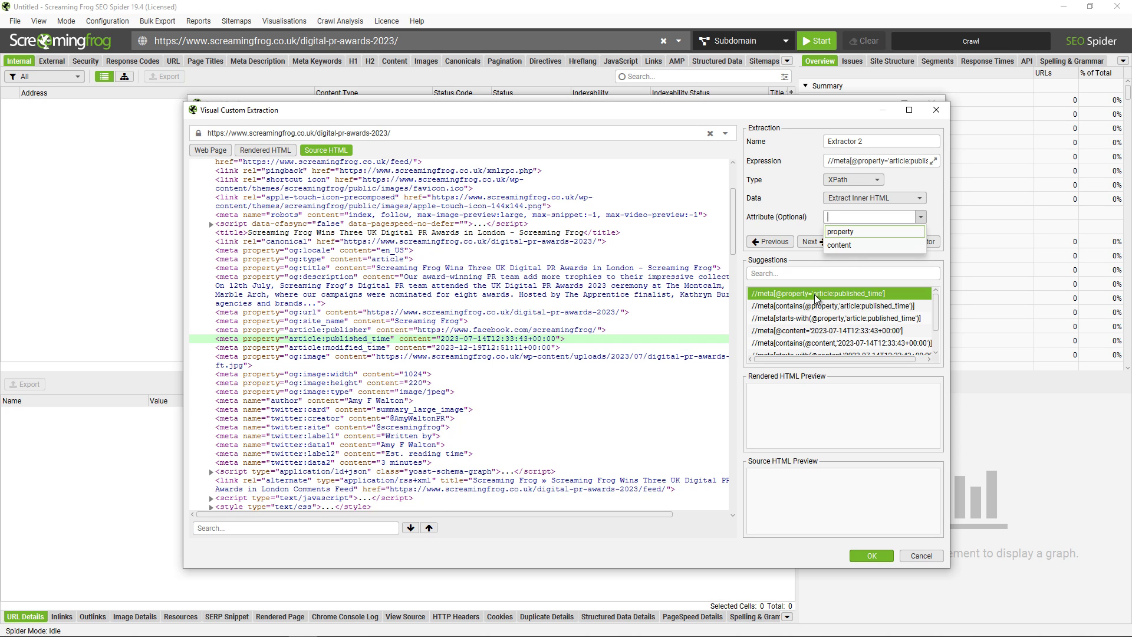
click(853, 247)
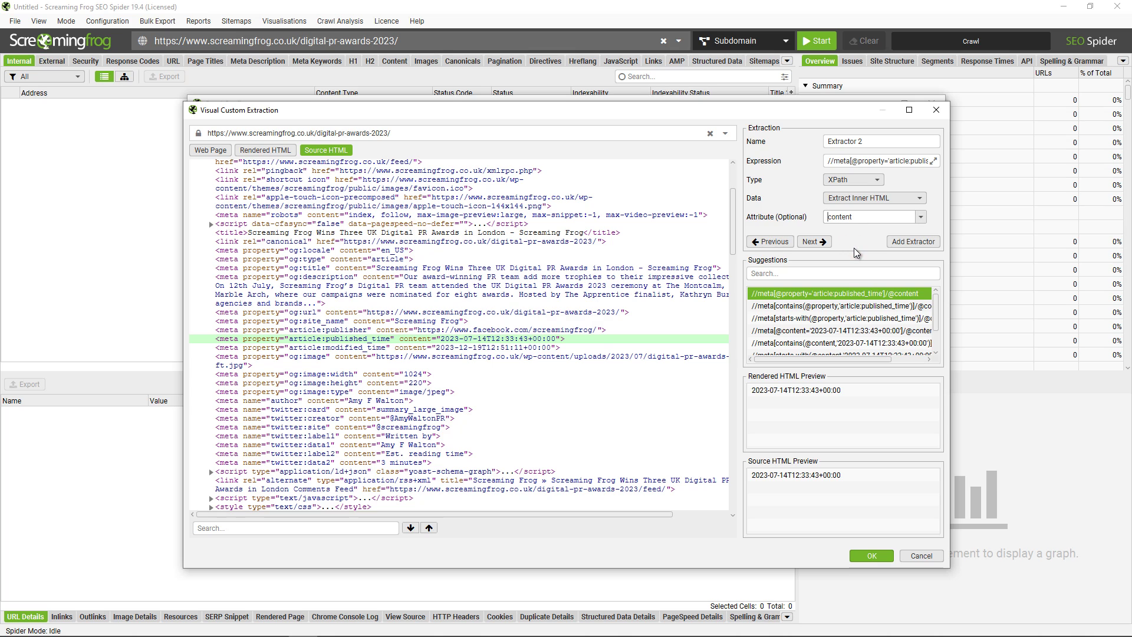
Rename Extractor 2 to Date and save it to the configuration.
triple_click(873, 142)
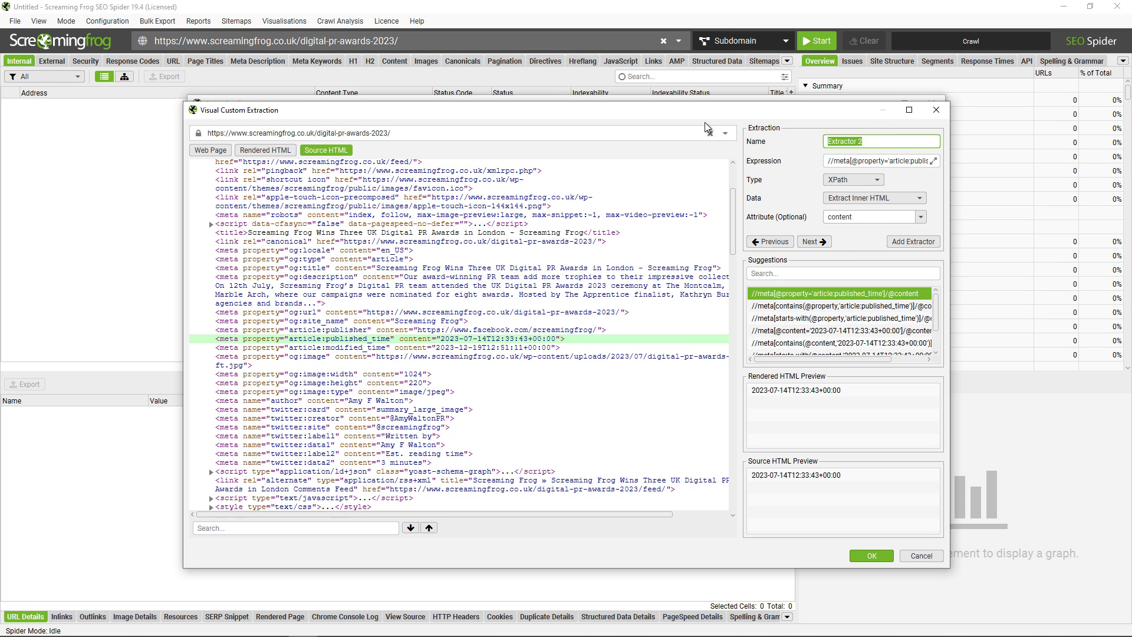
text(Date)
click(873, 555)
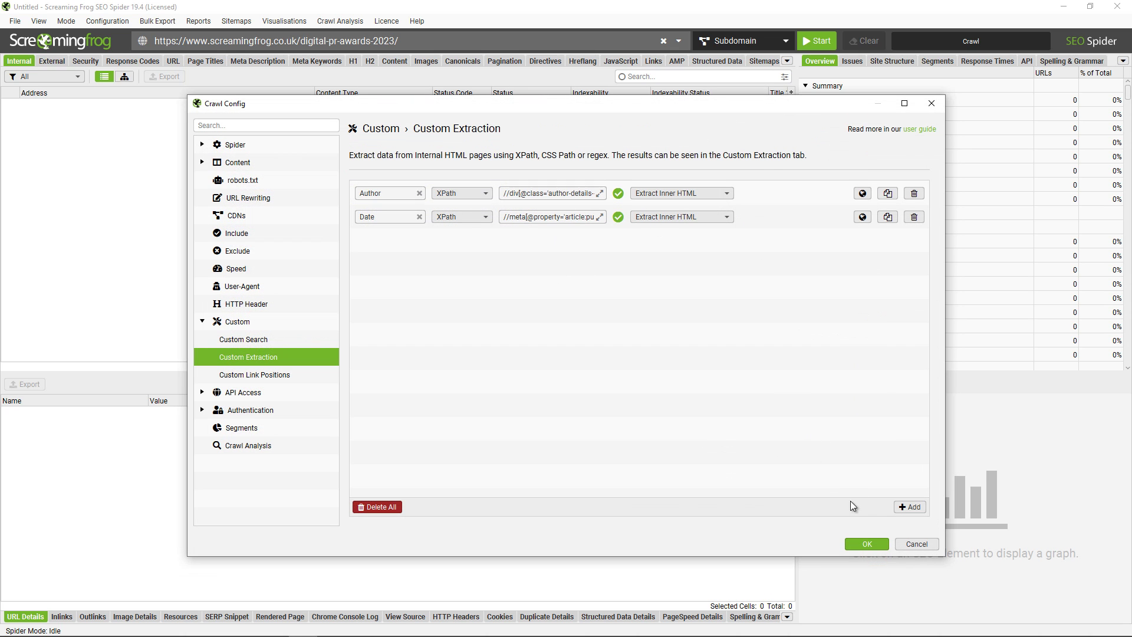
Close the crawl configuration, start the crawl, and show the Custom Extraction results tab.
click(866, 545)
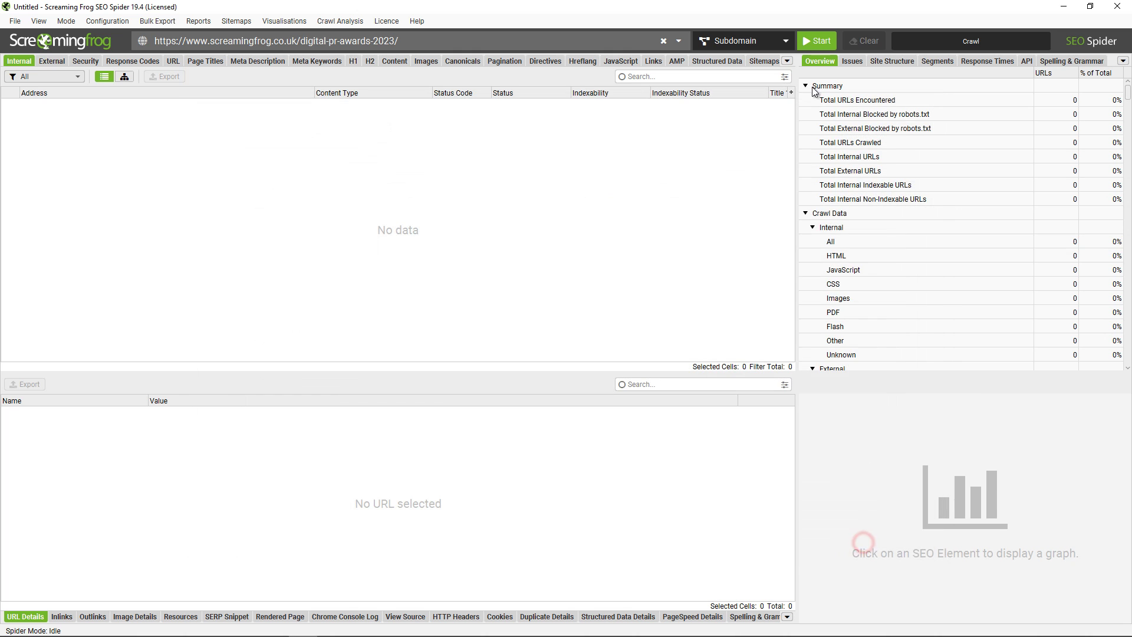
click(820, 42)
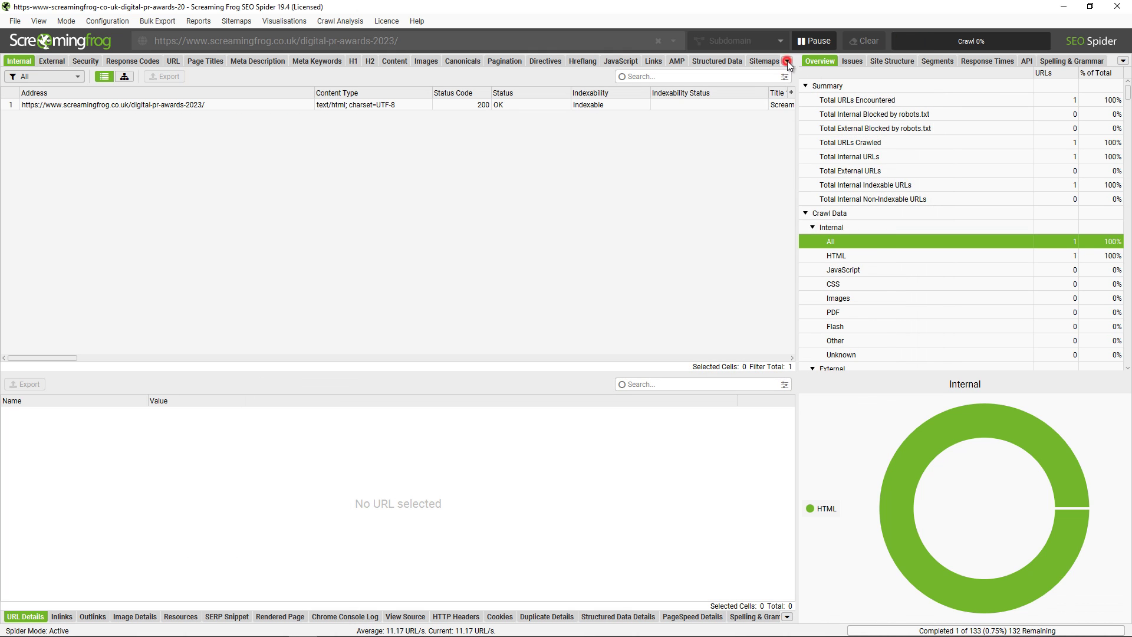
click(787, 62)
click(854, 427)
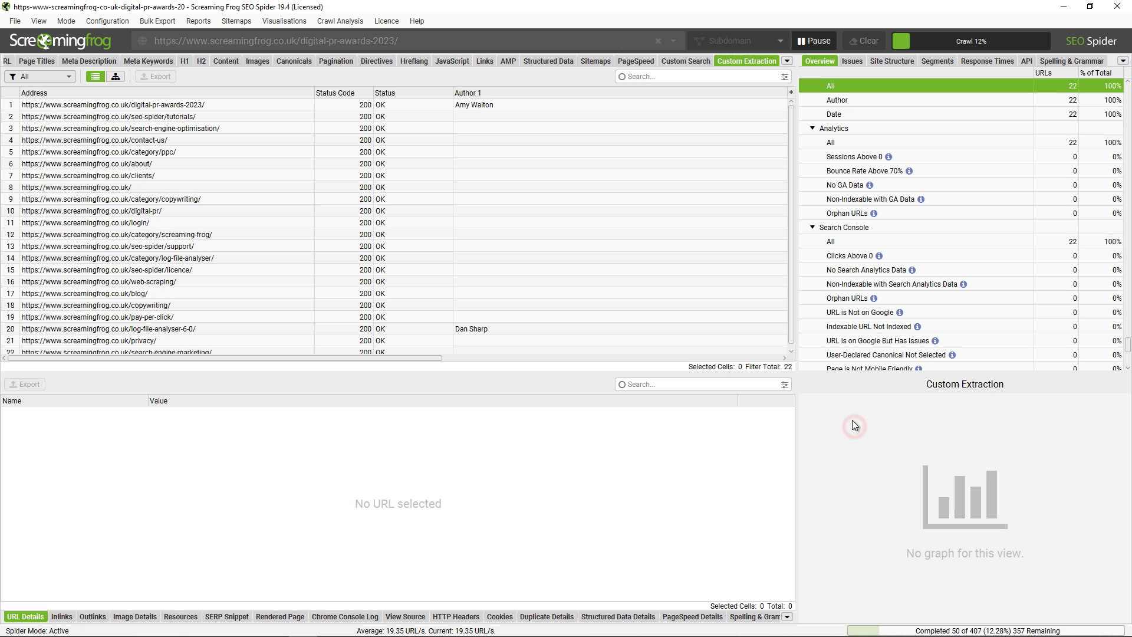
Review the Author and Date values, pause the crawl at 13%, and export the extraction table.
drag(293, 360, 716, 358)
scroll(473, 273, down, 3)
scroll(475, 276, down, 3)
click(260, 246)
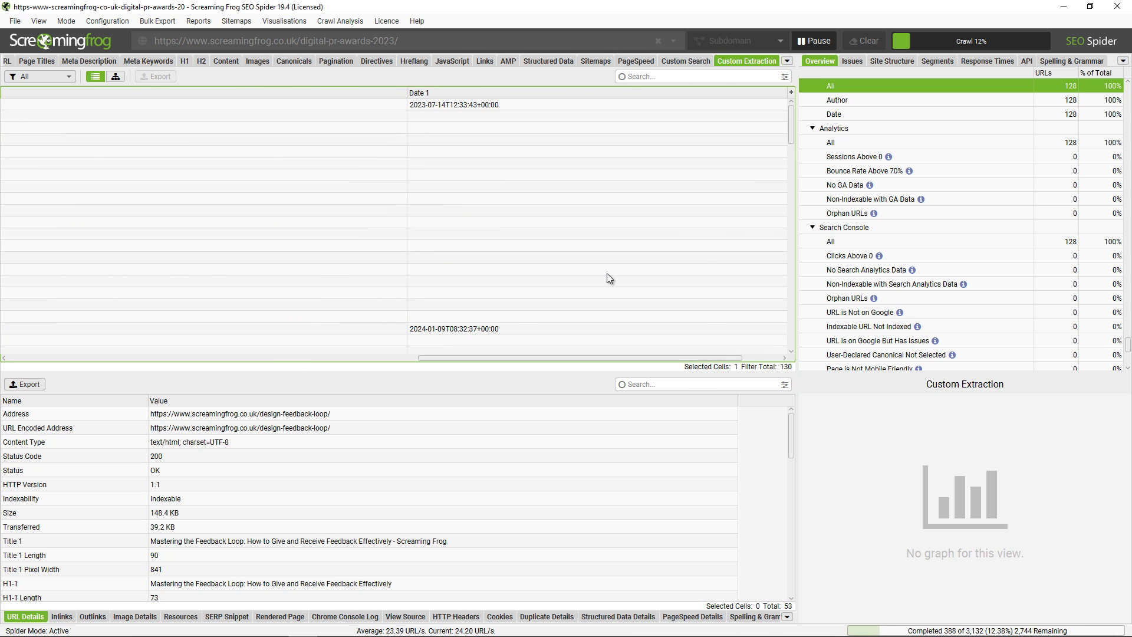
drag(573, 357, 121, 373)
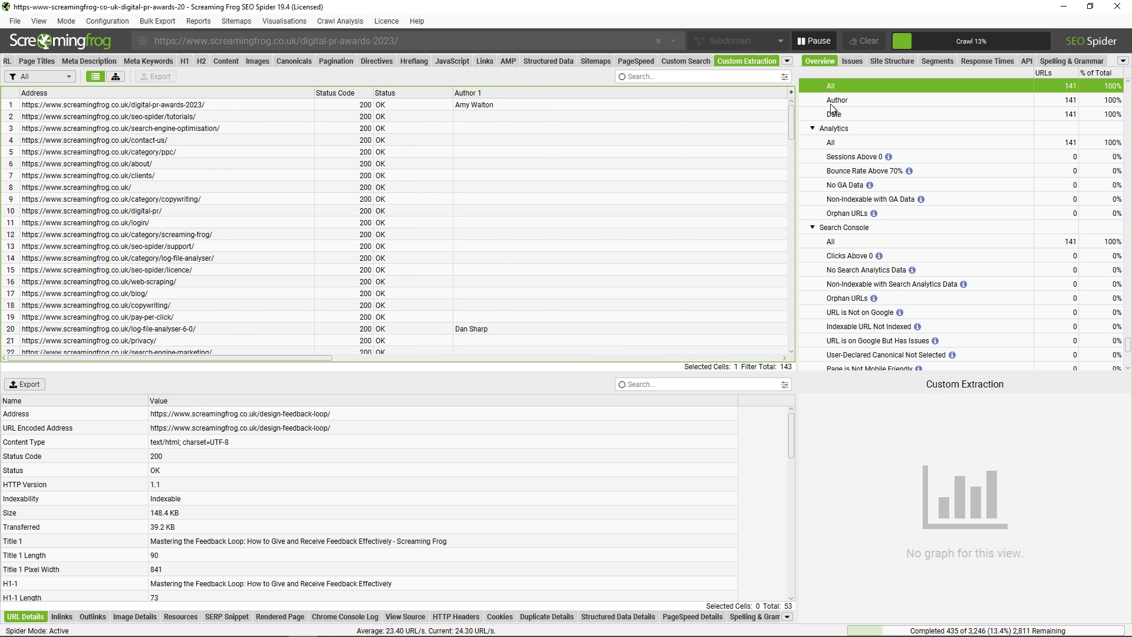
click(819, 41)
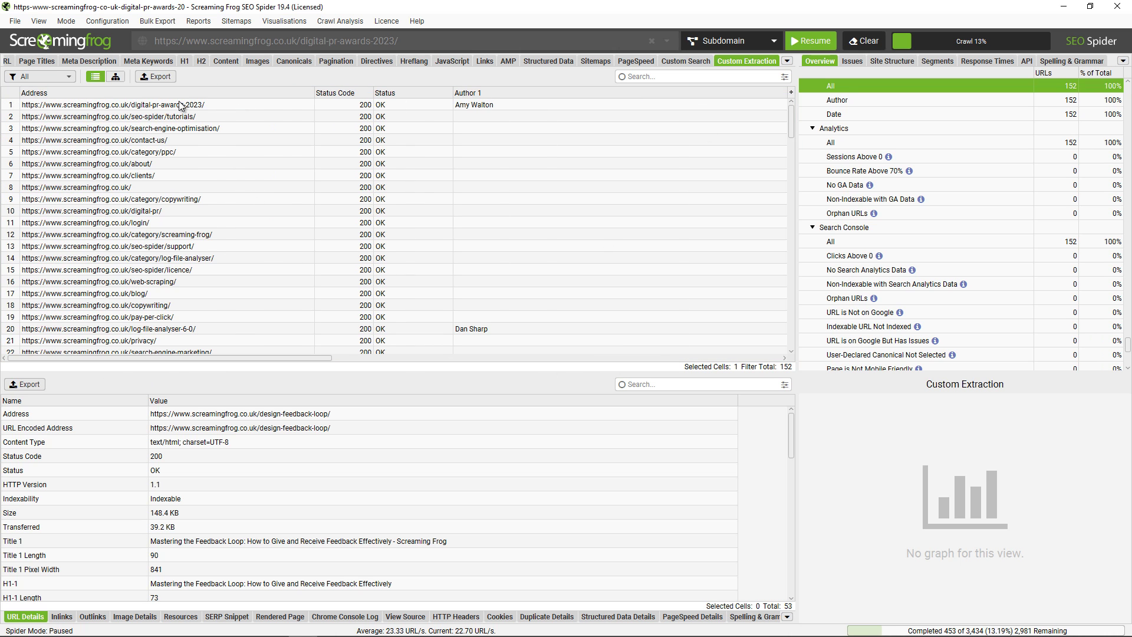
click(160, 77)
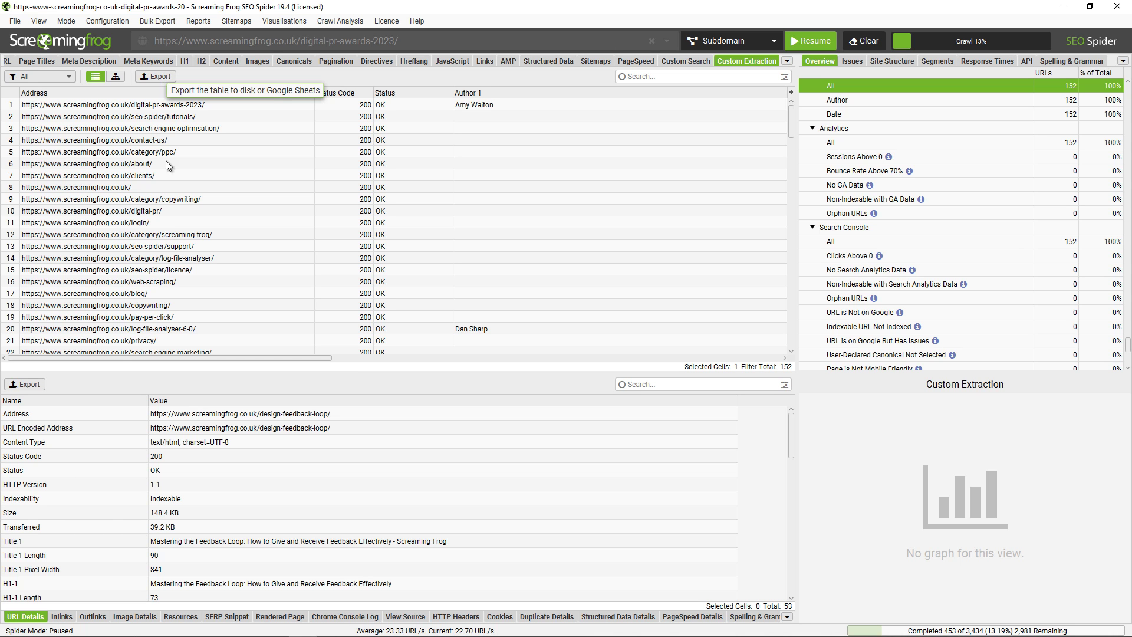